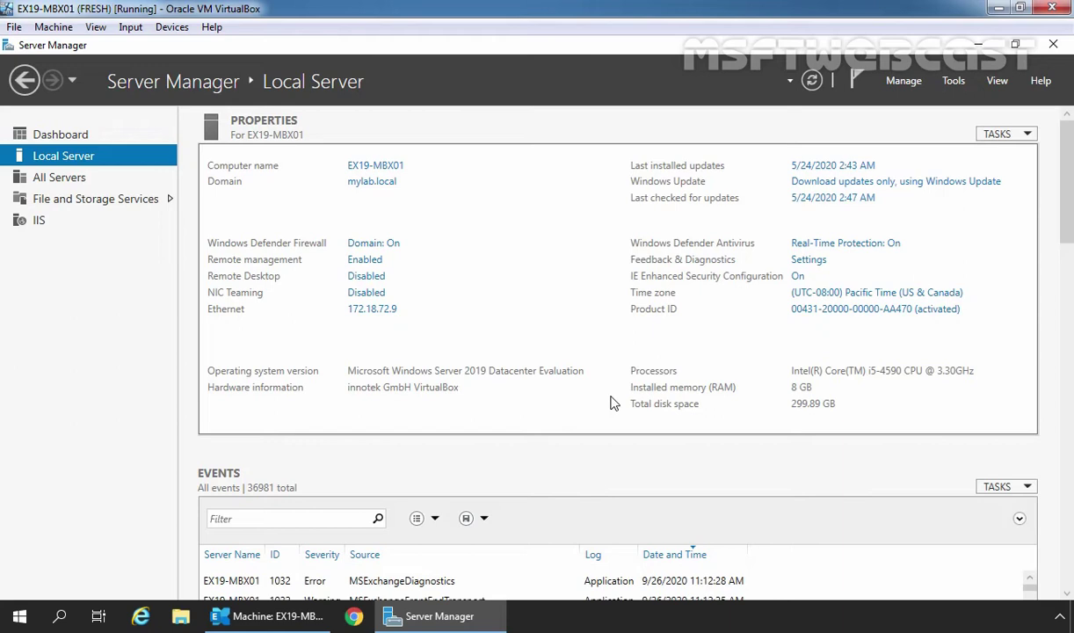
# - Launch Internet Explorer, get past the certificate warning, and enter the admin password
pyautogui.click(142, 617)
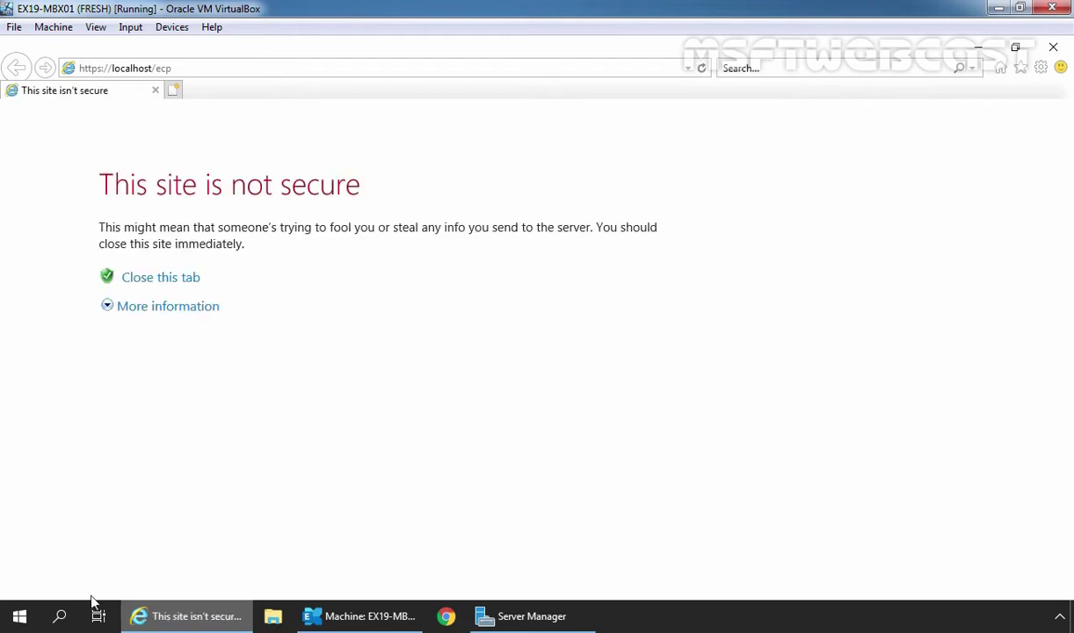
pyautogui.click(176, 308)
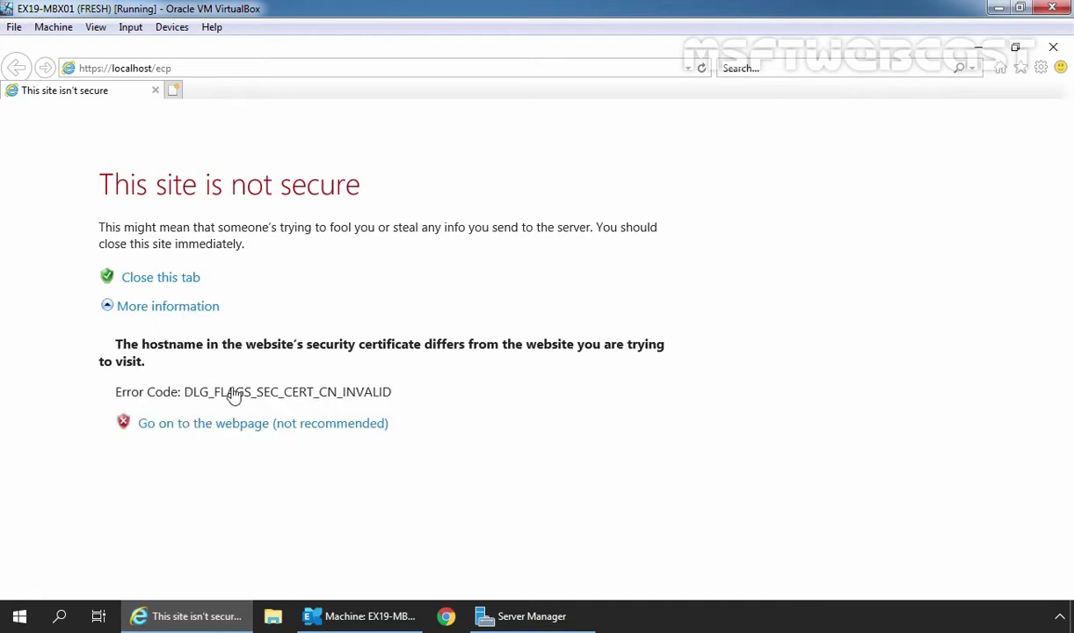
pyautogui.click(252, 430)
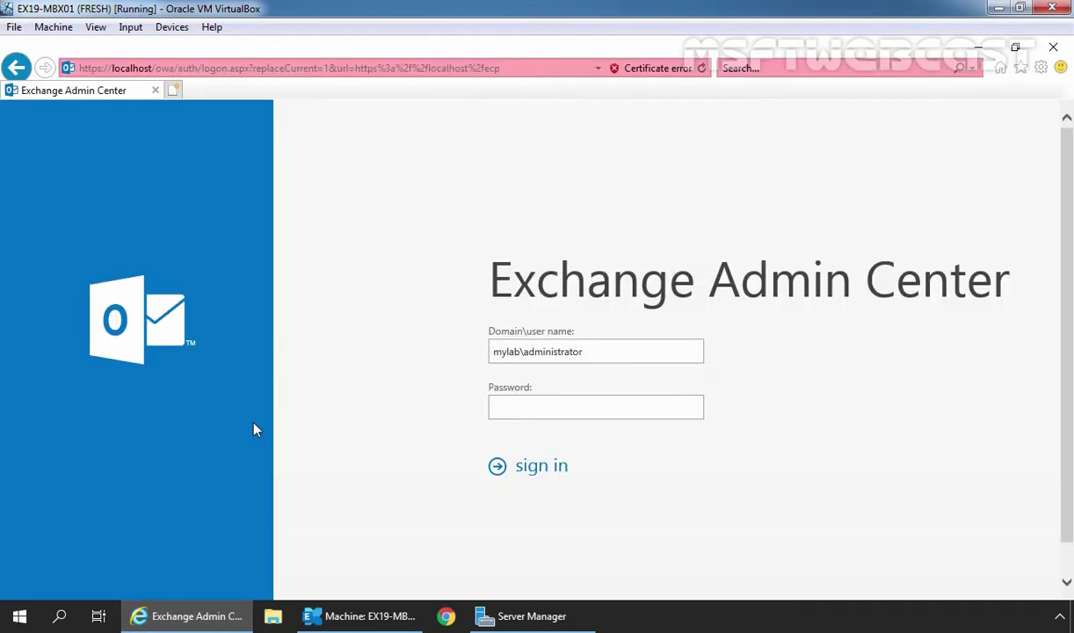
pyautogui.write('•••••••••')
# - Sign in and select the Administrator mailbox to confirm it is on DB01
pyautogui.click(556, 467)
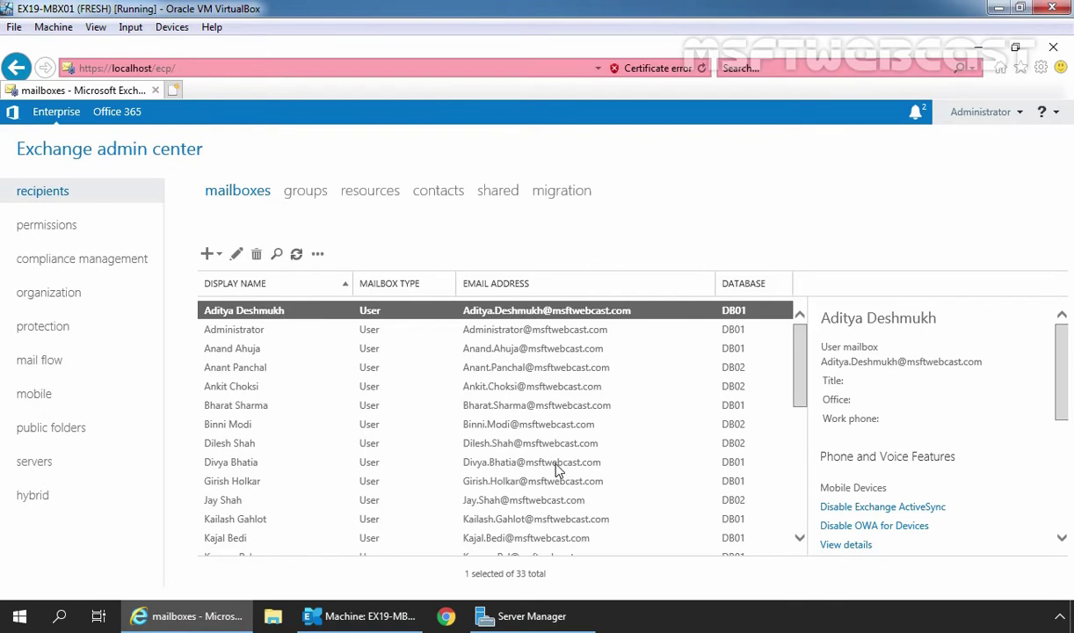
pyautogui.click(494, 331)
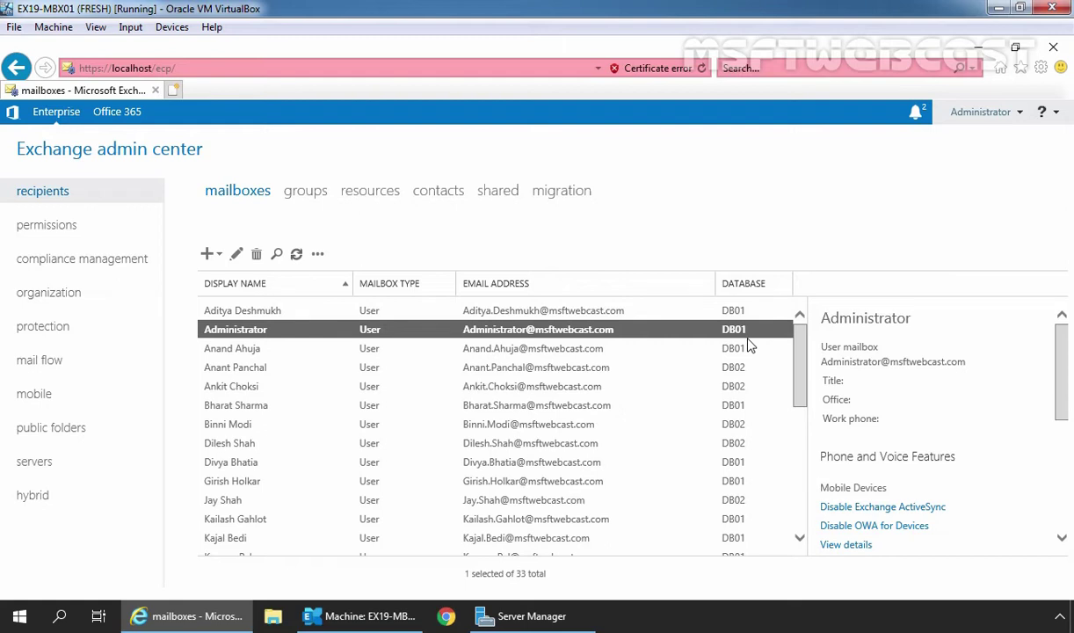
# - Start a new migration batch that moves mailboxes to a different database, maximized
pyautogui.click(556, 197)
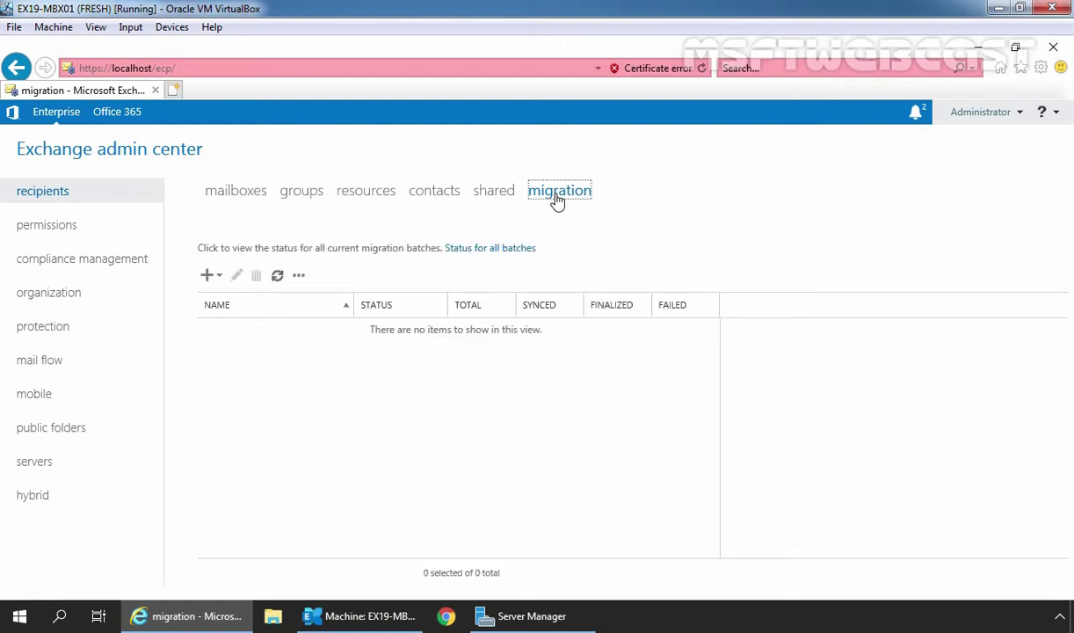
pyautogui.click(208, 275)
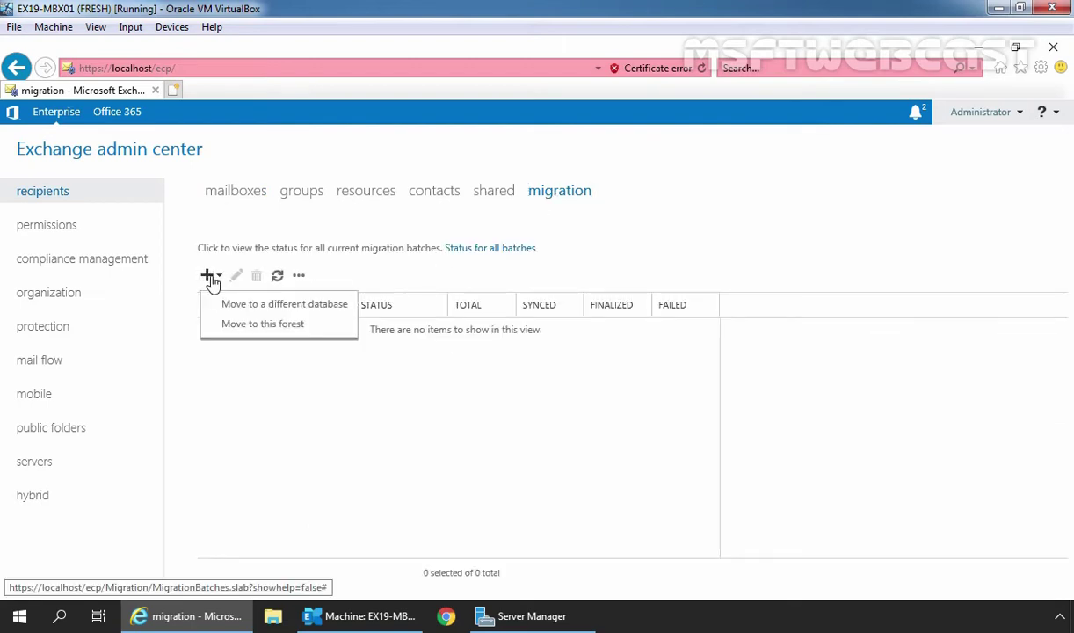
pyautogui.click(324, 311)
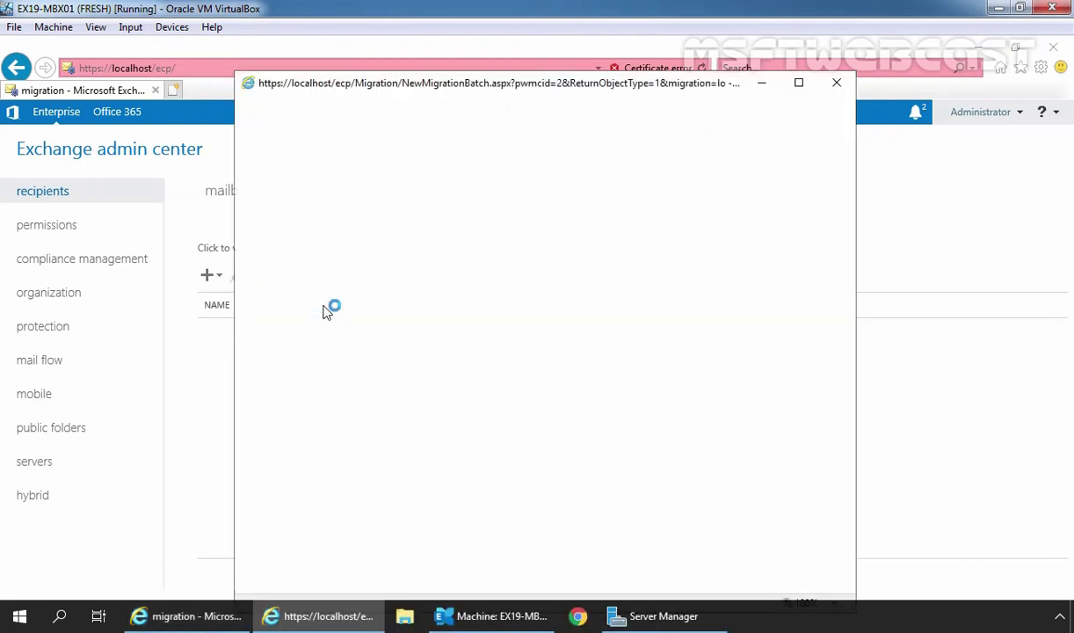
pyautogui.click(798, 83)
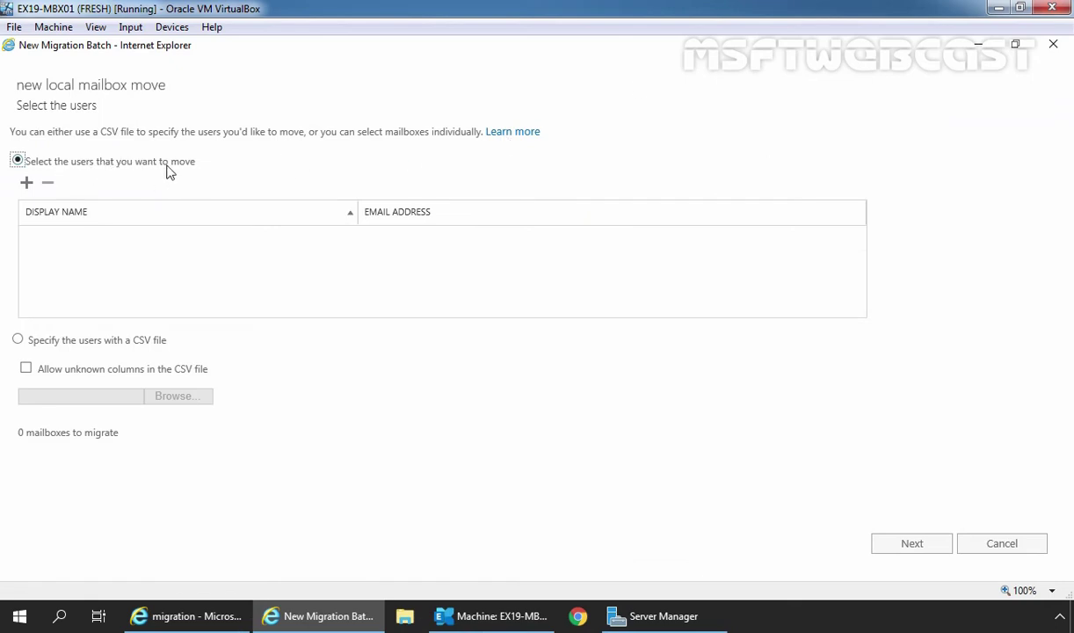
# - Add the Administrator mailbox as the only mailbox to move
pyautogui.click(26, 186)
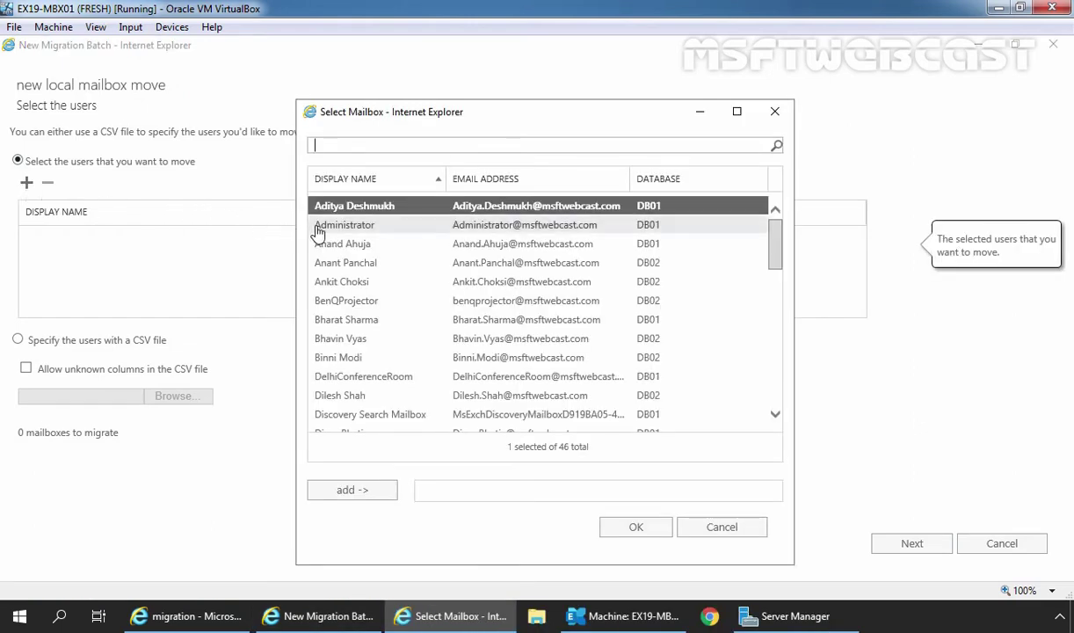
pyautogui.click(318, 226)
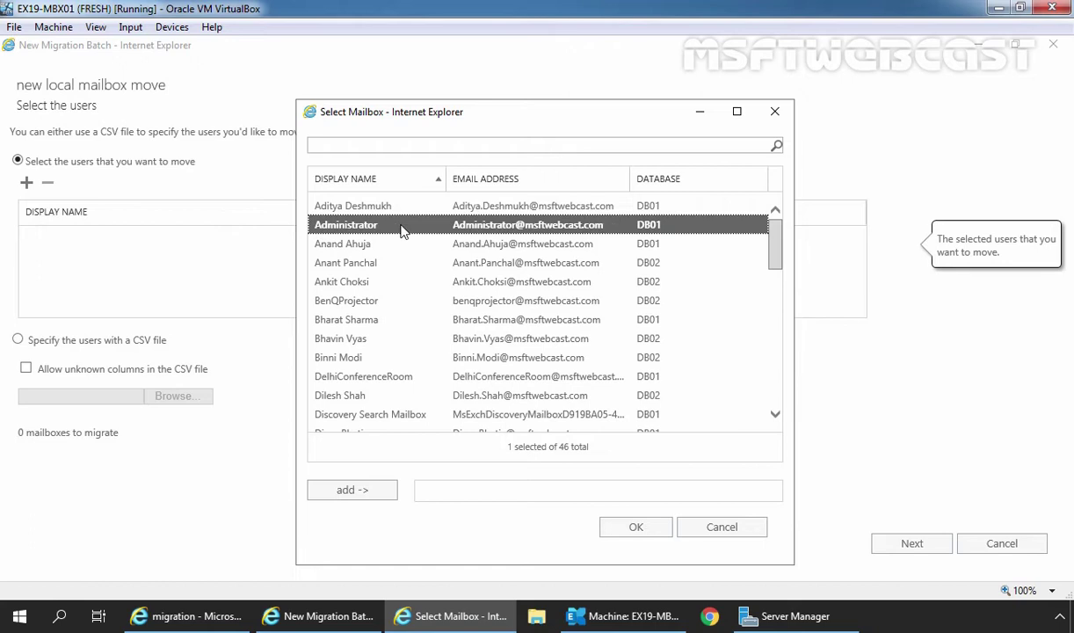
pyautogui.click(353, 491)
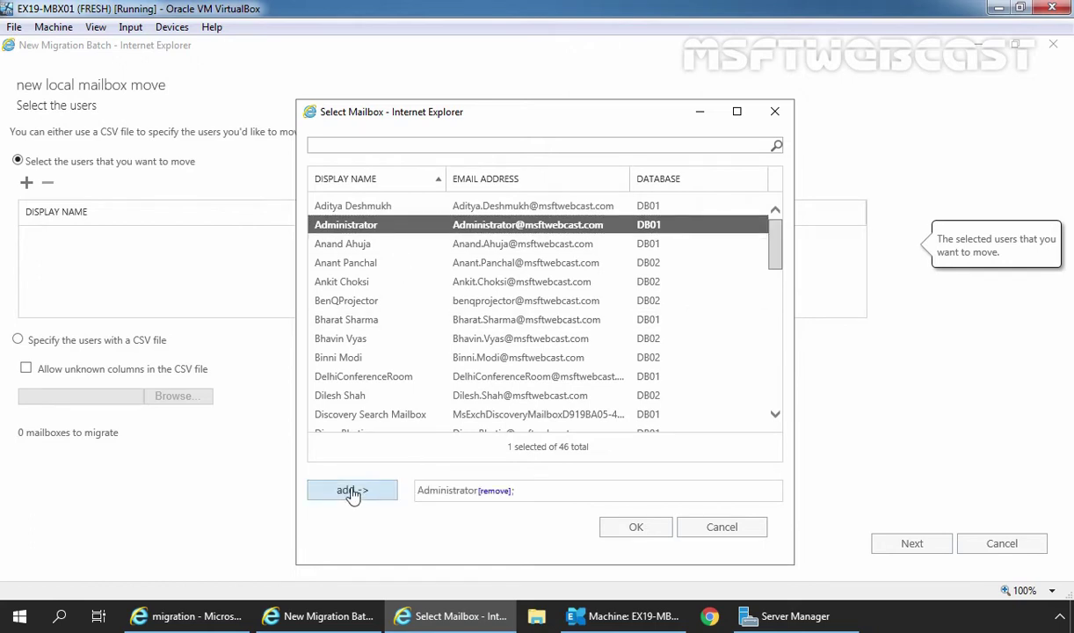
pyautogui.click(635, 528)
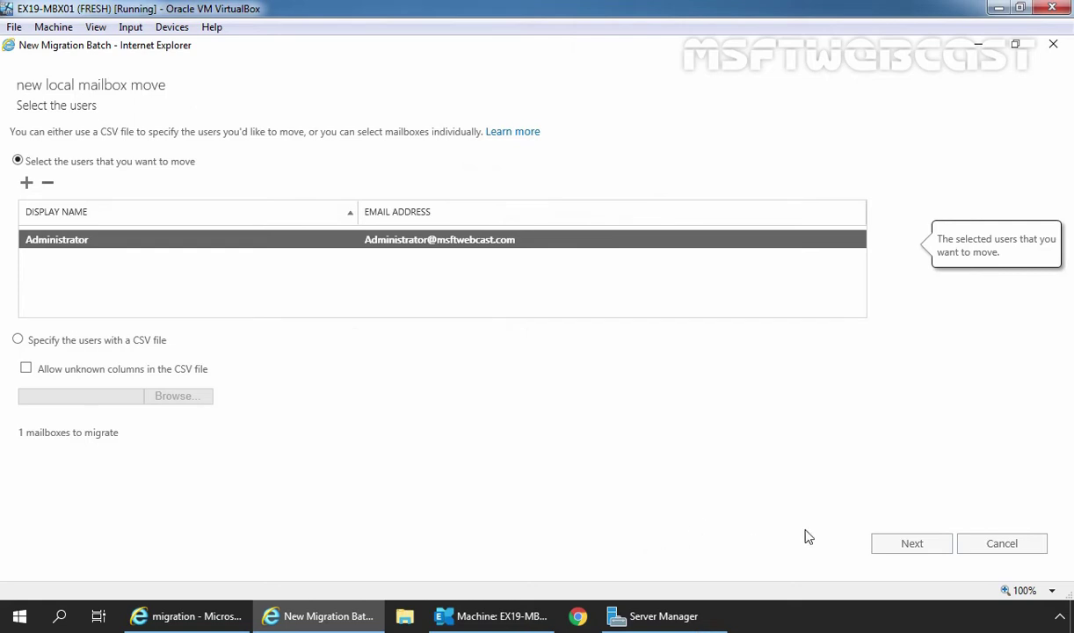
# - On the move configuration page, name the batch Move-Admin and select DB02 as the target database
pyautogui.click(910, 547)
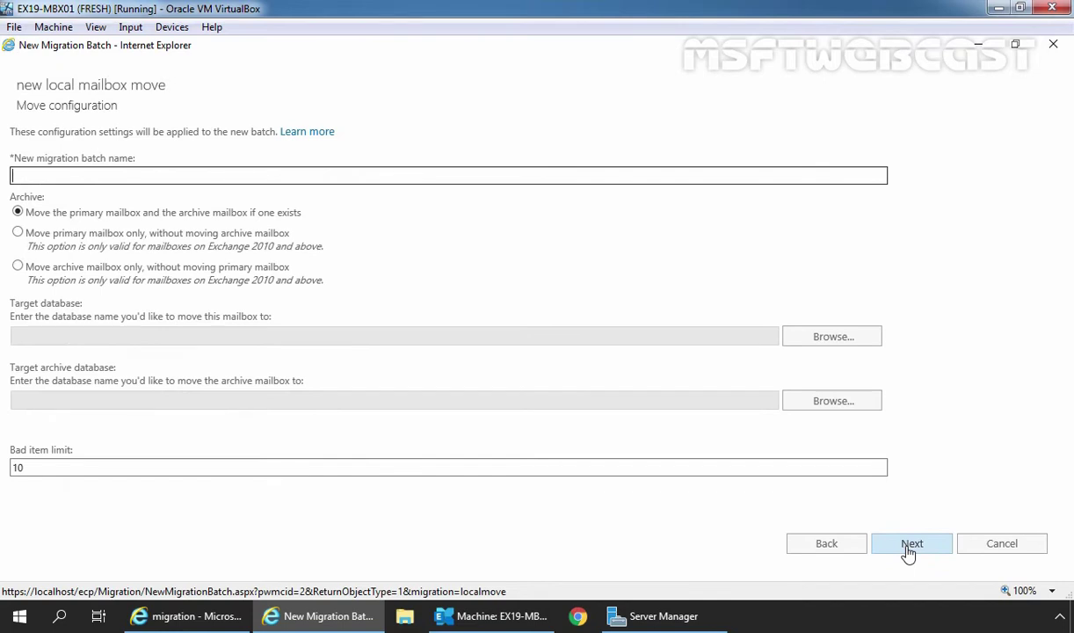
pyautogui.write('Move-Admin')
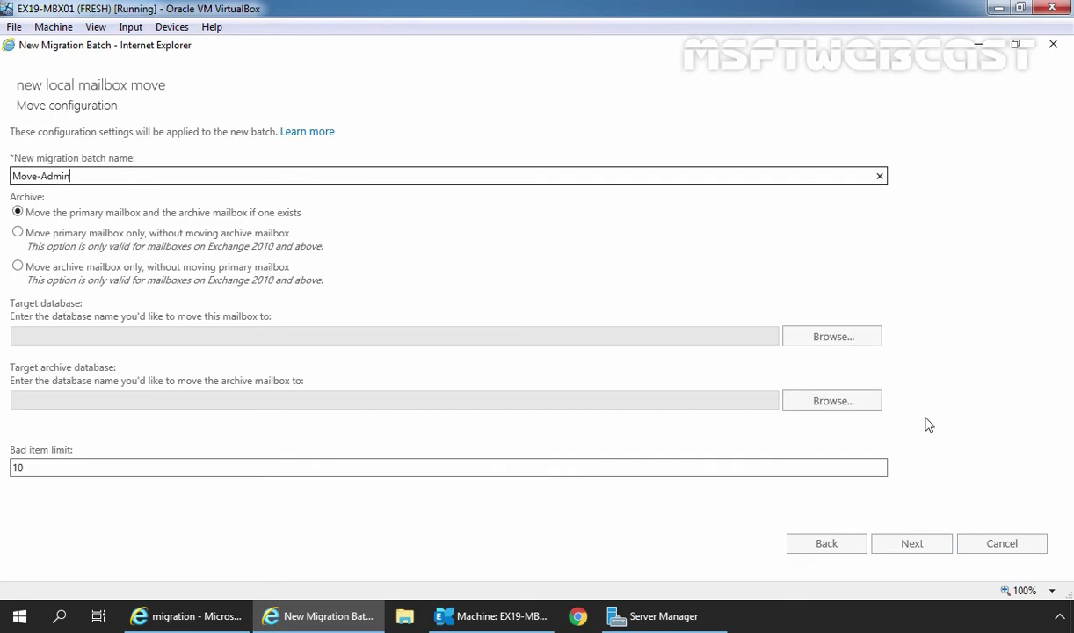
pyautogui.click(833, 343)
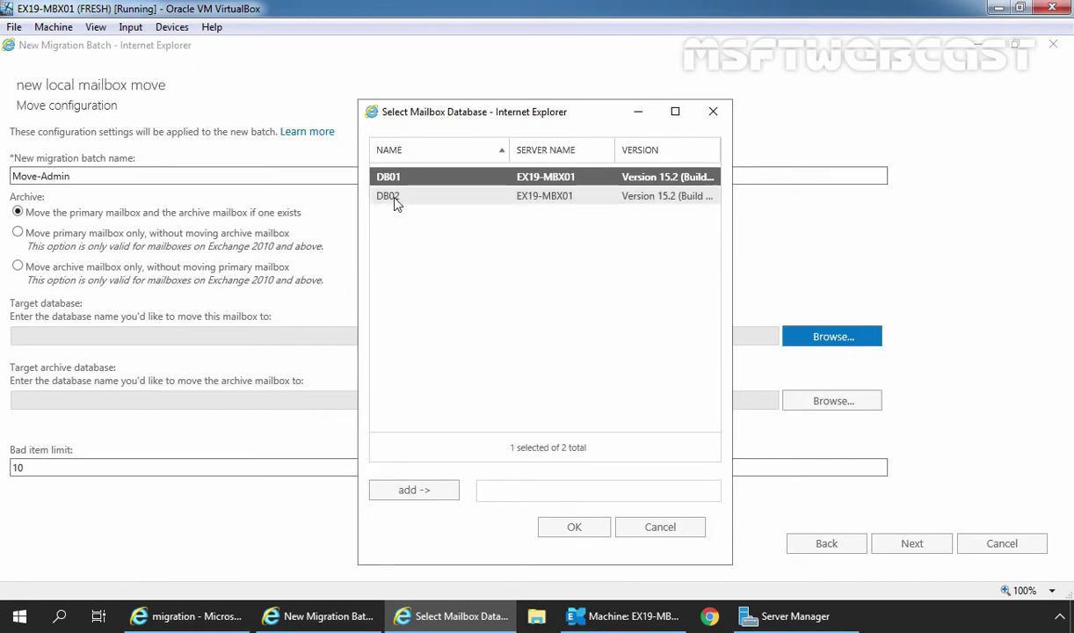
pyautogui.click(384, 201)
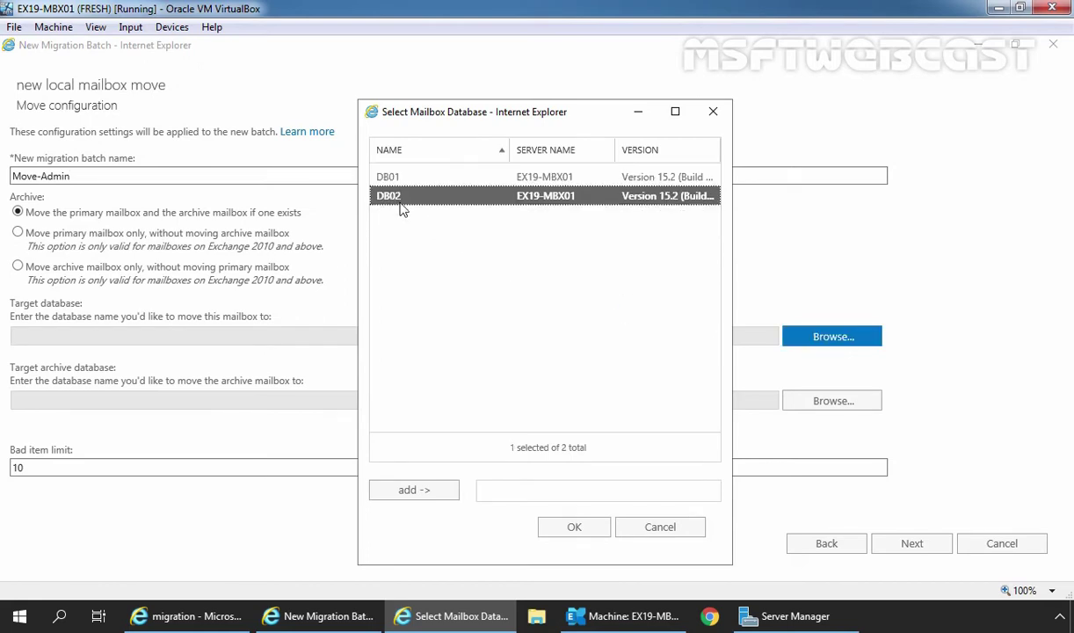
pyautogui.click(406, 490)
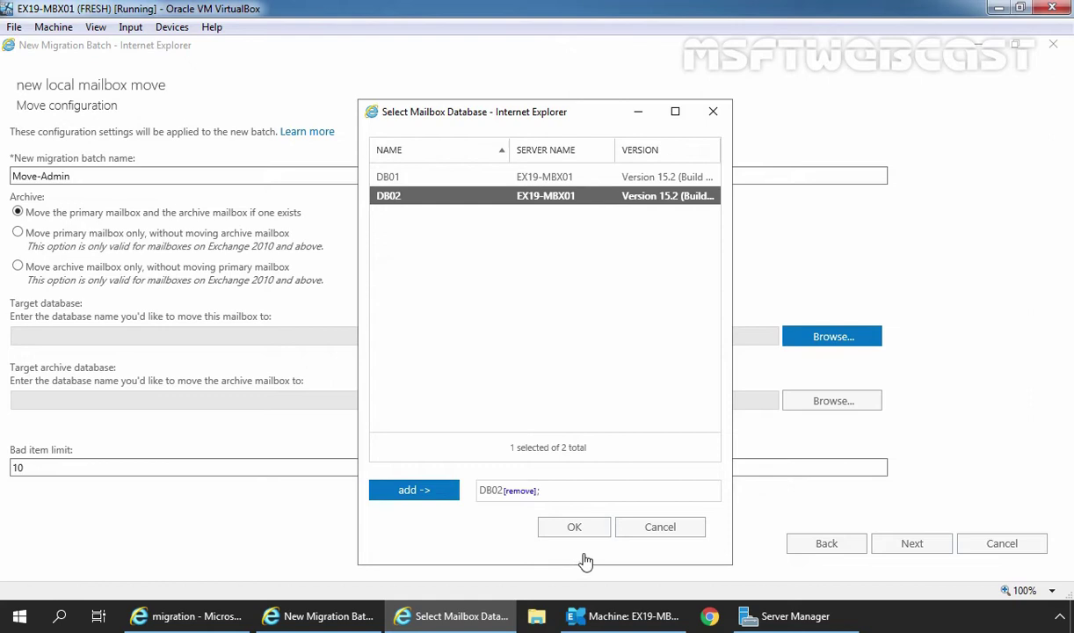
pyautogui.click(575, 528)
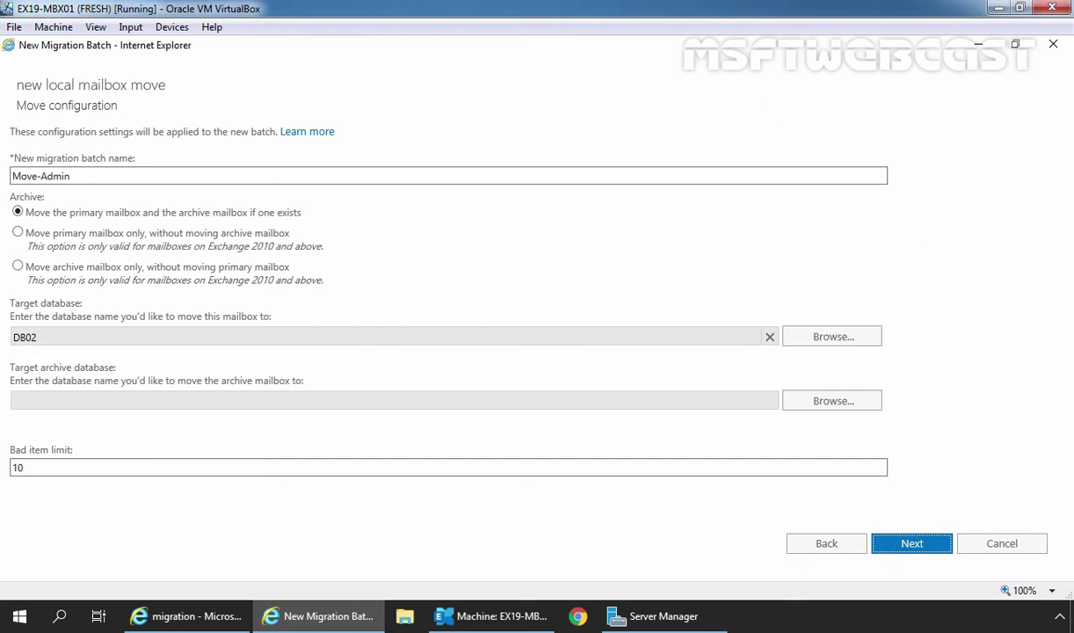
# - On the start-batch page, add another user beside Administrator to receive the completion report
pyautogui.click(910, 547)
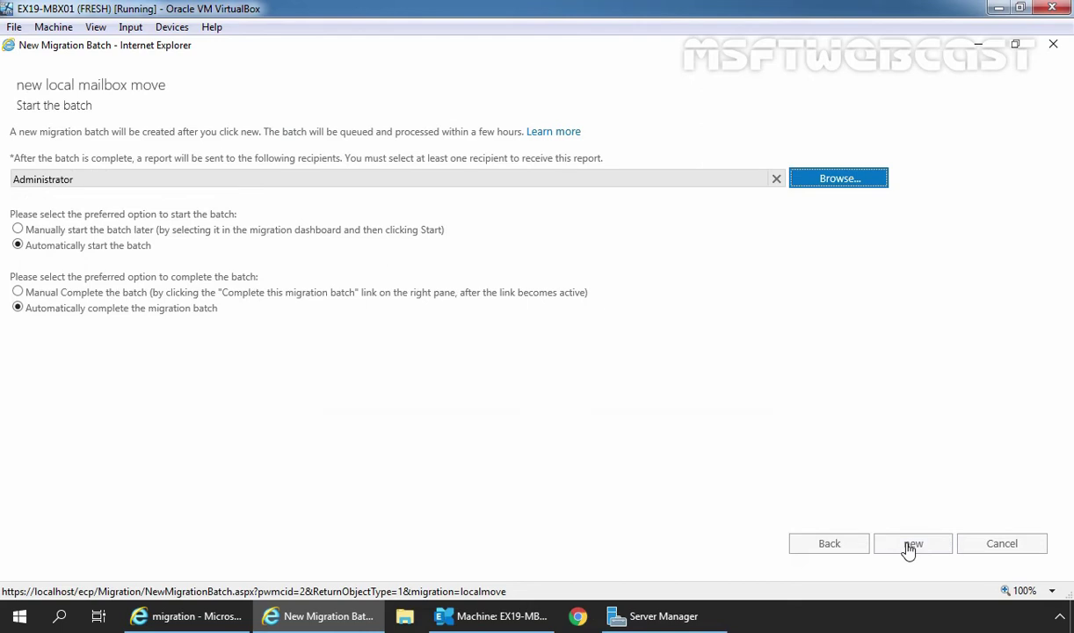
pyautogui.click(840, 180)
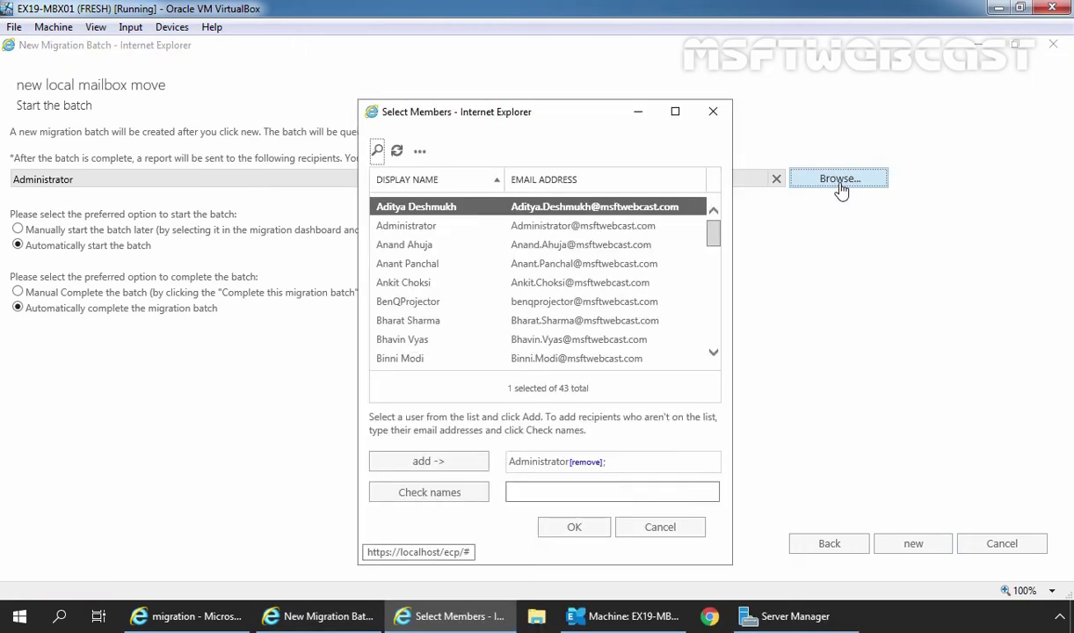
pyautogui.click(428, 264)
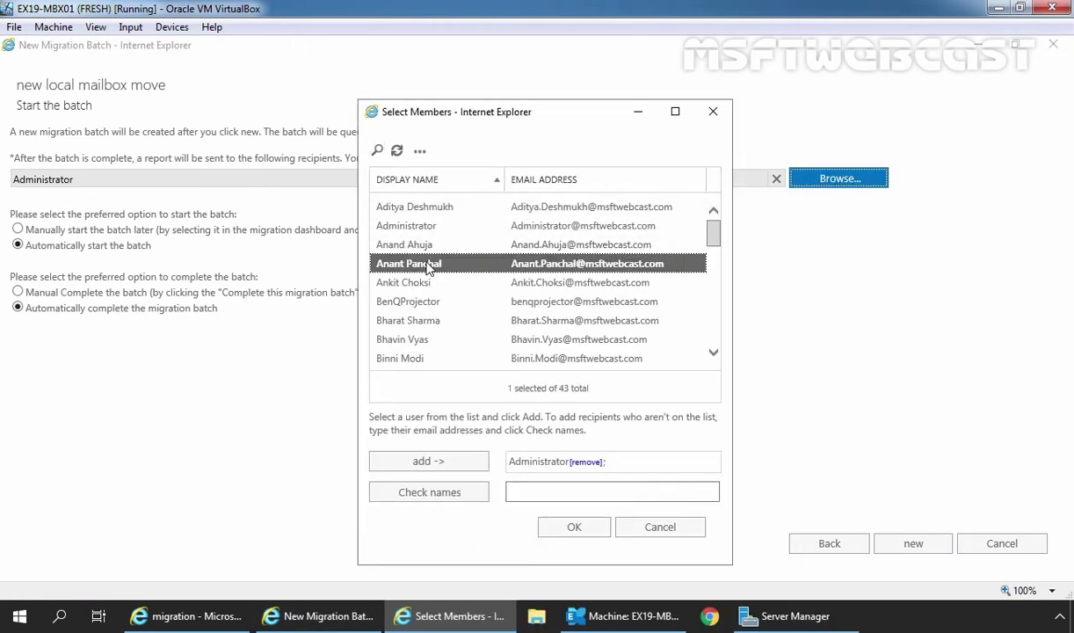
pyautogui.click(426, 463)
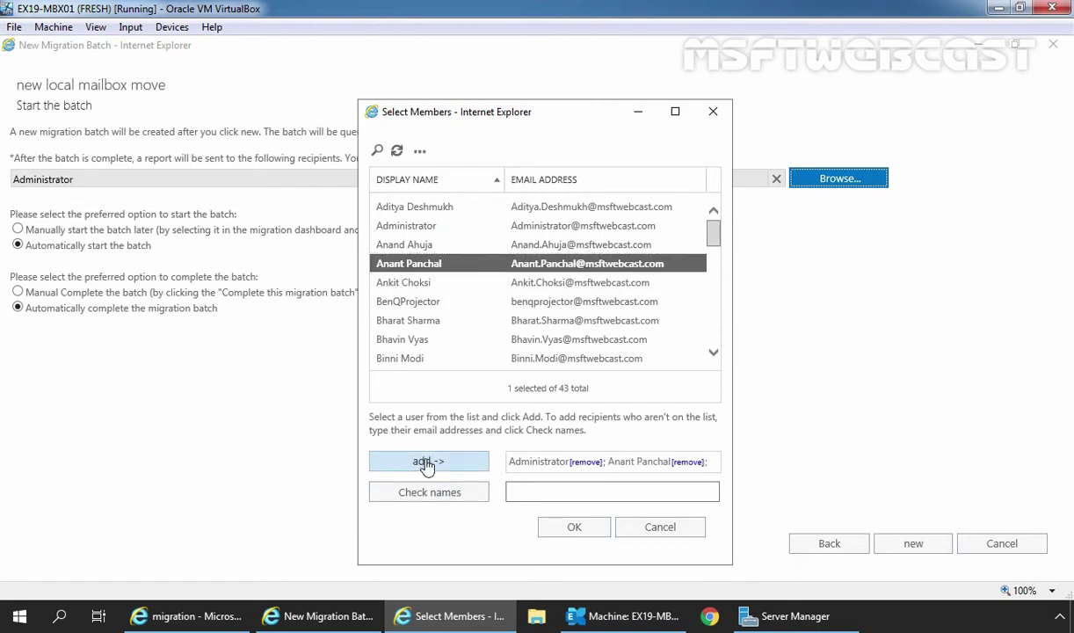
pyautogui.click(573, 528)
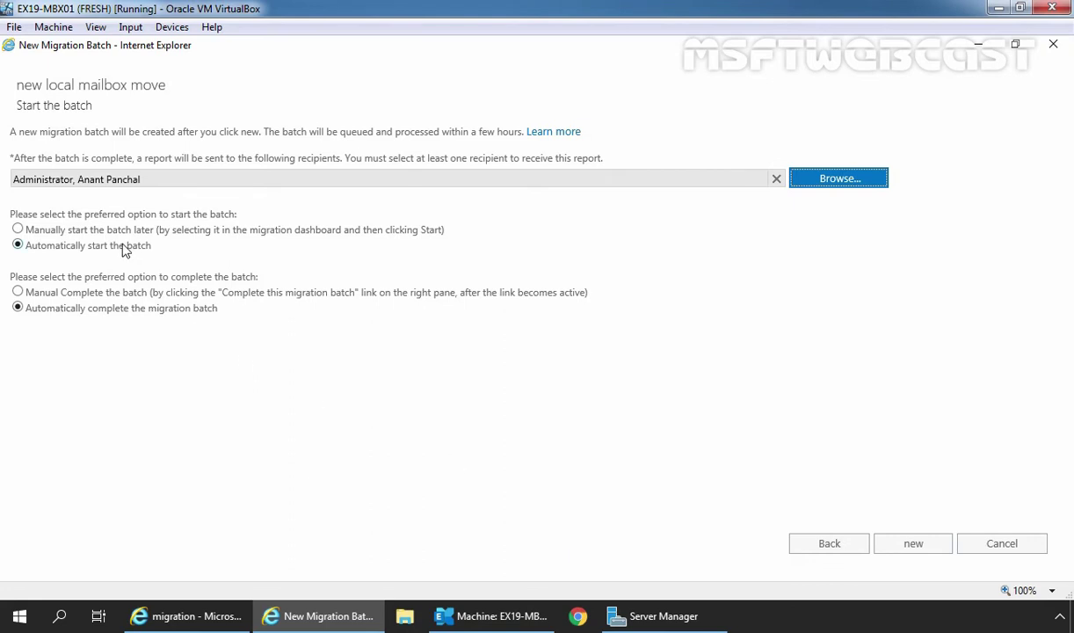
# - Create the Move-Admin batch, view its details syncing to DB02, and sort batches by name
pyautogui.click(910, 543)
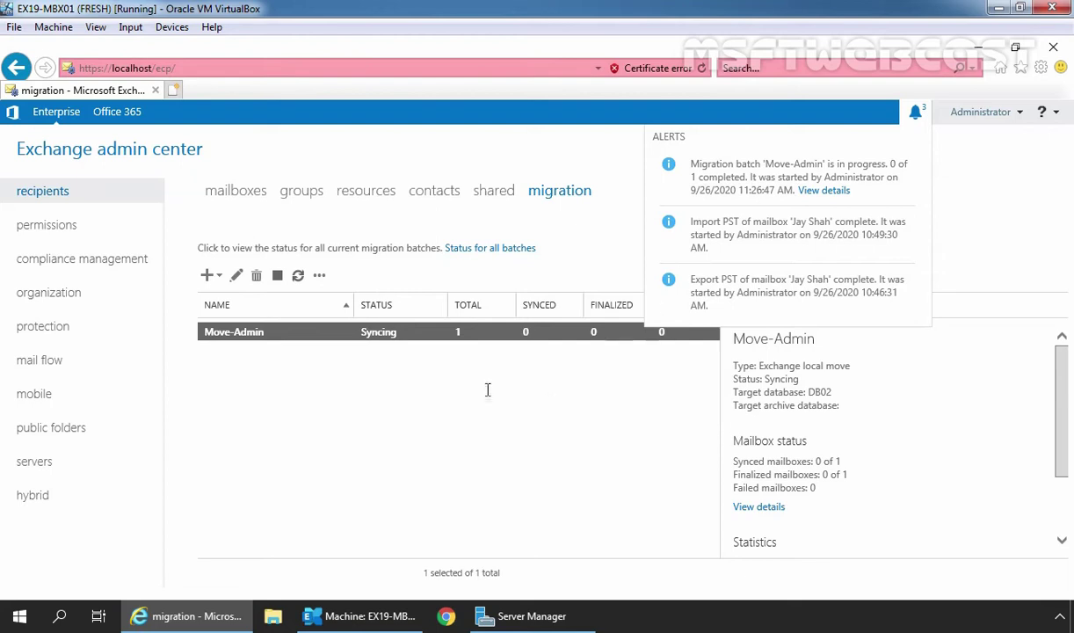
pyautogui.click(239, 341)
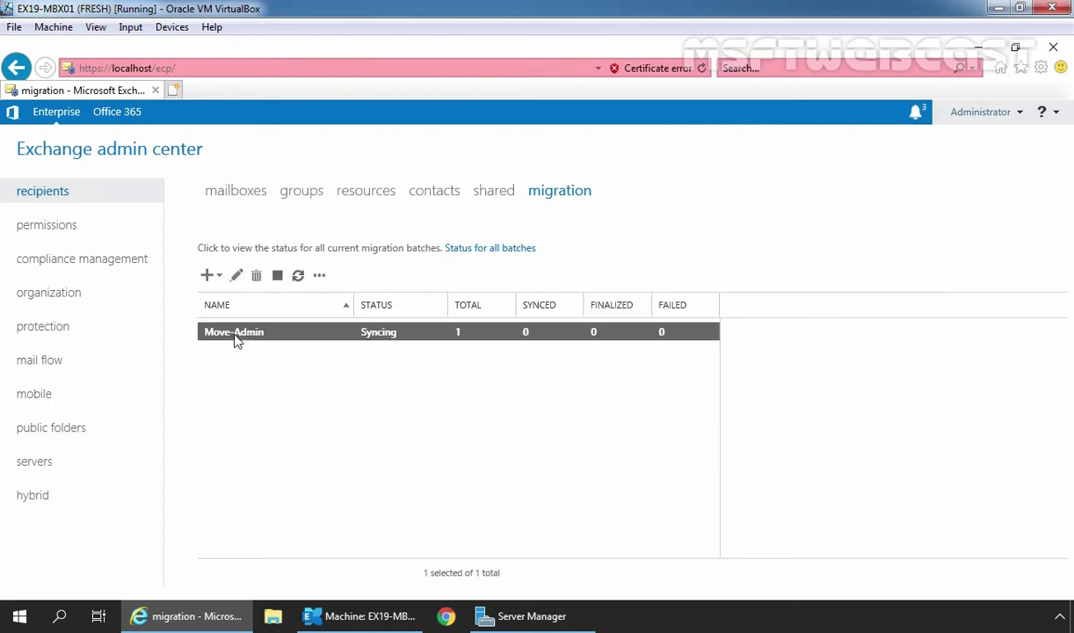
pyautogui.click(342, 308)
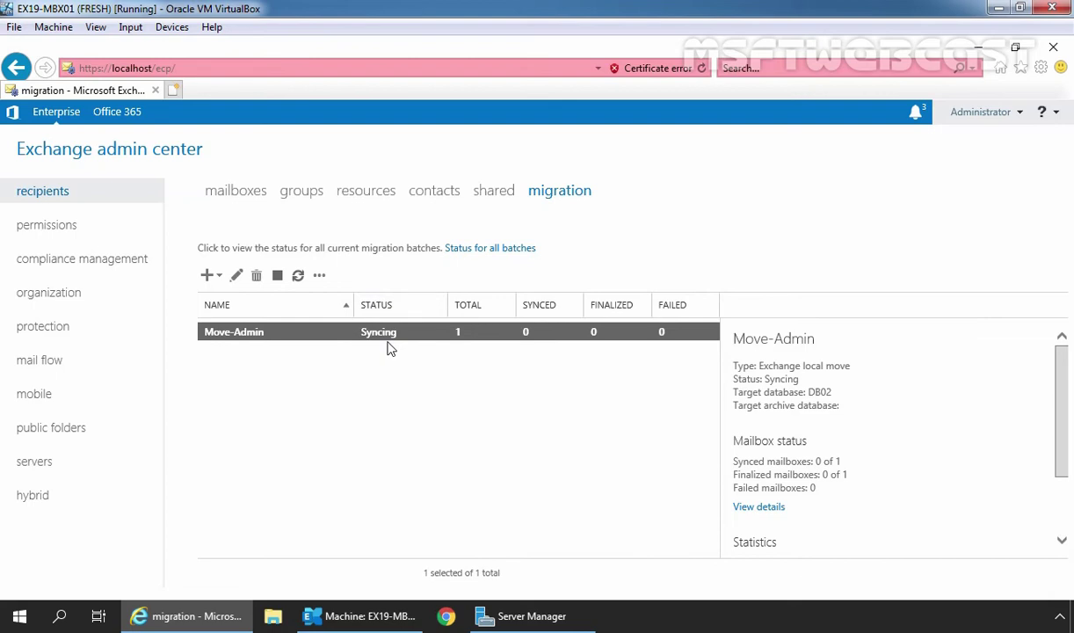
# - Check the Move-Admin per-user status until the batch shows Completed with 1 mailbox finalized
pyautogui.click(756, 509)
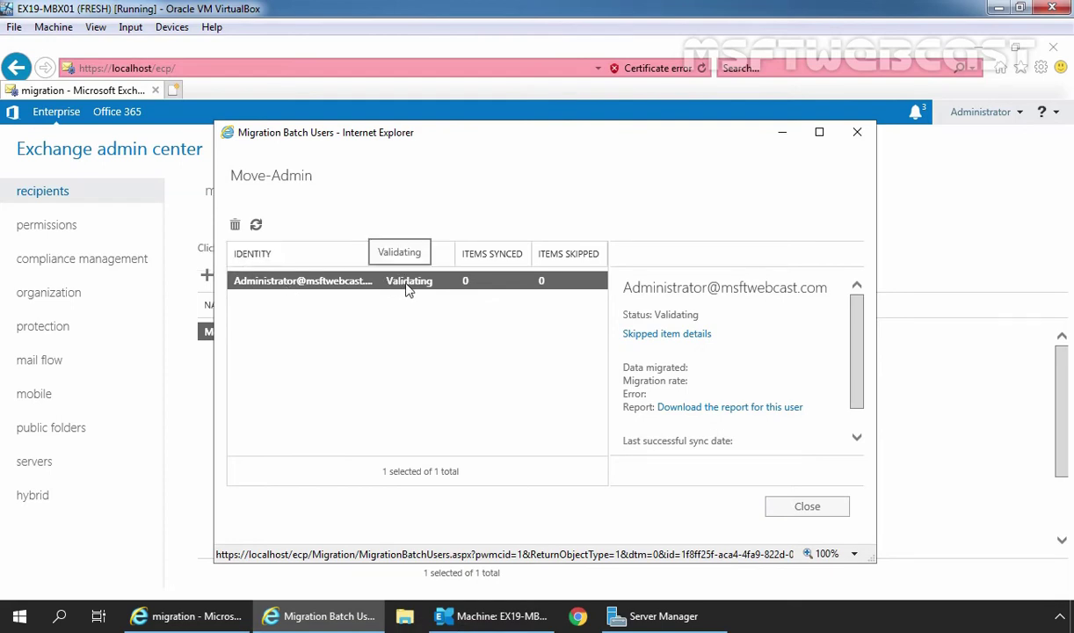
pyautogui.click(774, 503)
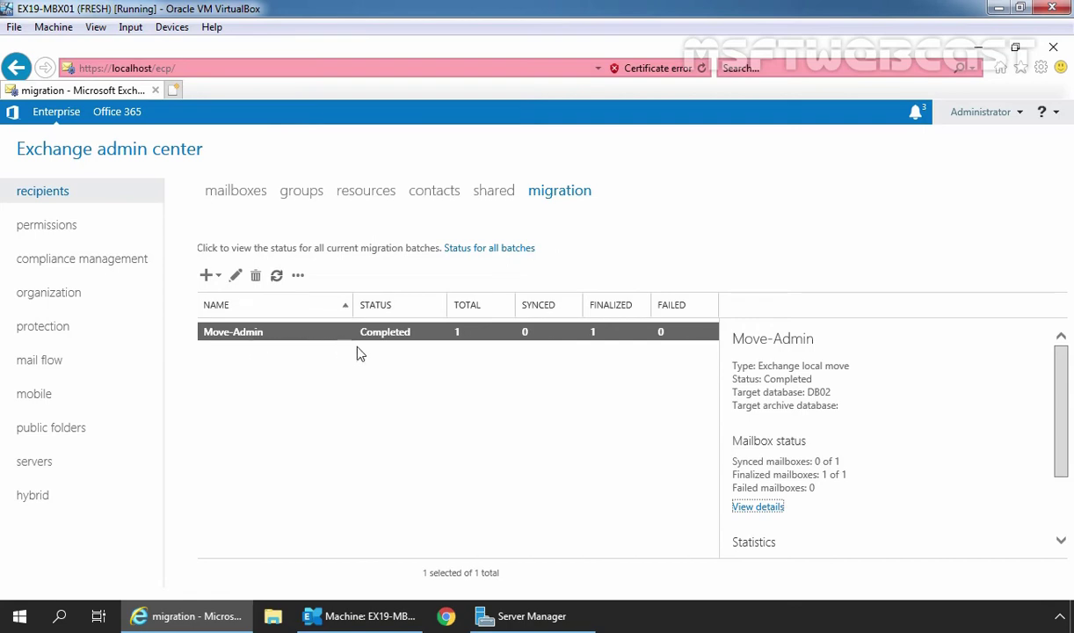
# - Download and save the Administrator mailbox's migration report from the batch user details
pyautogui.click(758, 508)
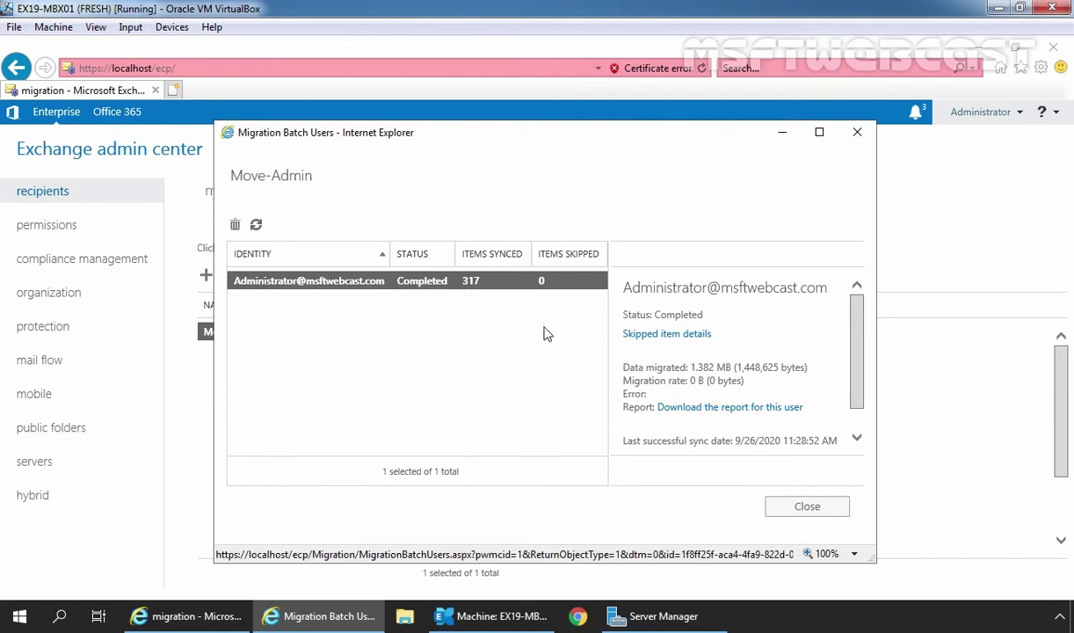
pyautogui.click(727, 414)
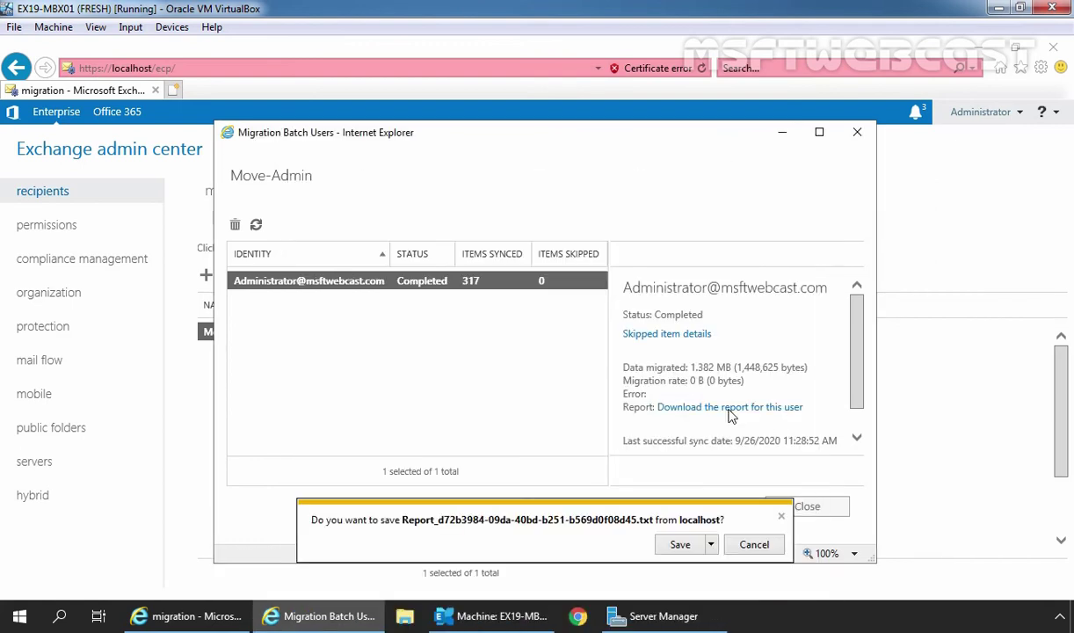
pyautogui.click(681, 545)
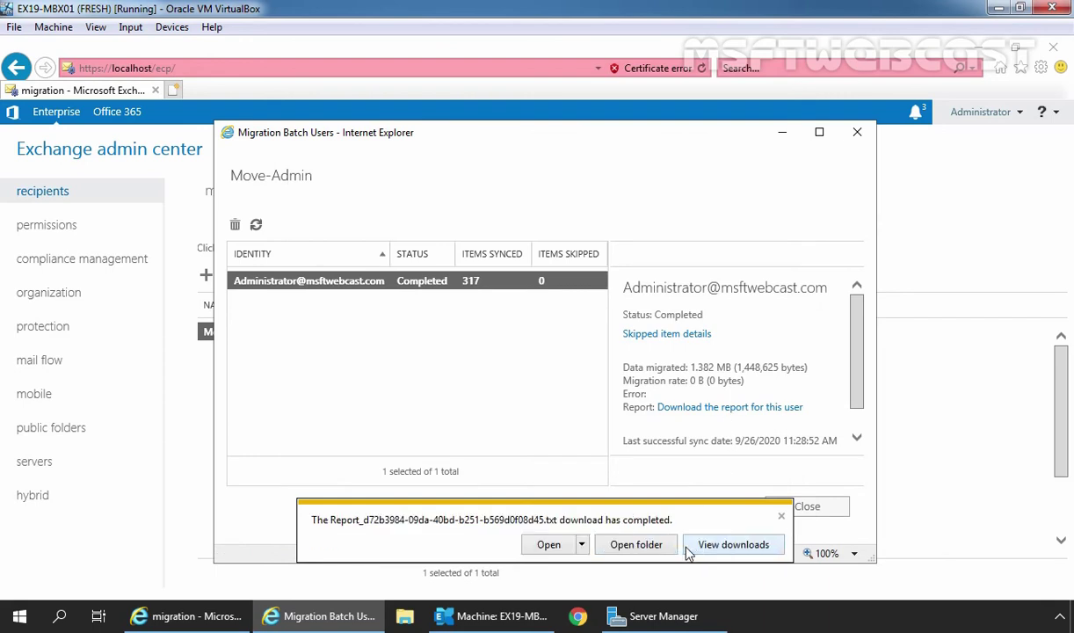
# - Open the report in Notepad, highlight its final line 'Request is complete.', then close Notepad
pyautogui.click(629, 546)
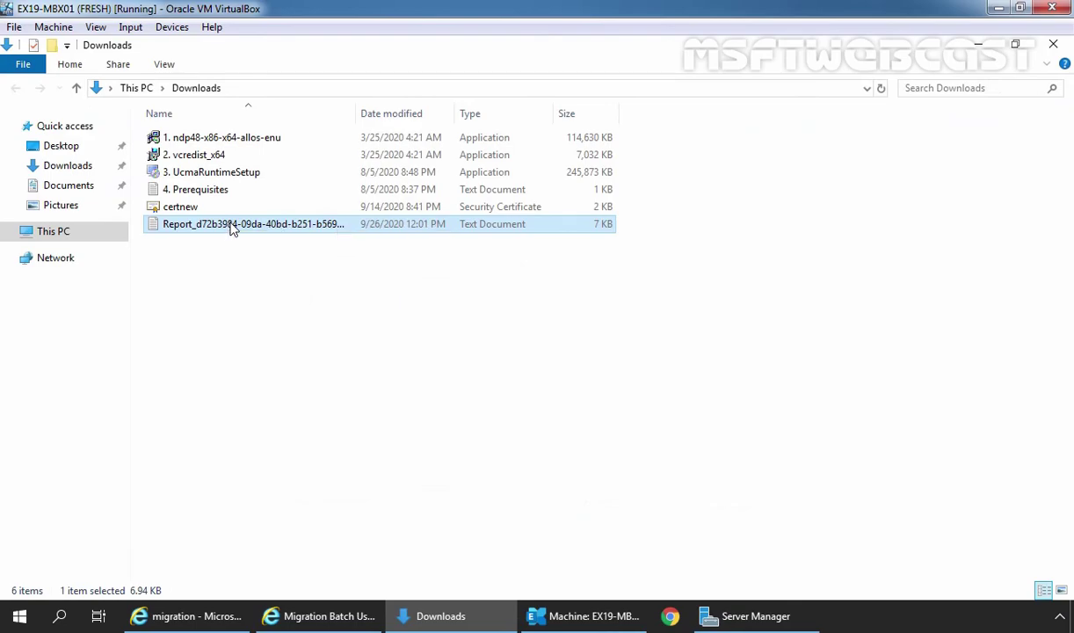
pyautogui.doubleClick(233, 226)
pyautogui.press('super+Up')
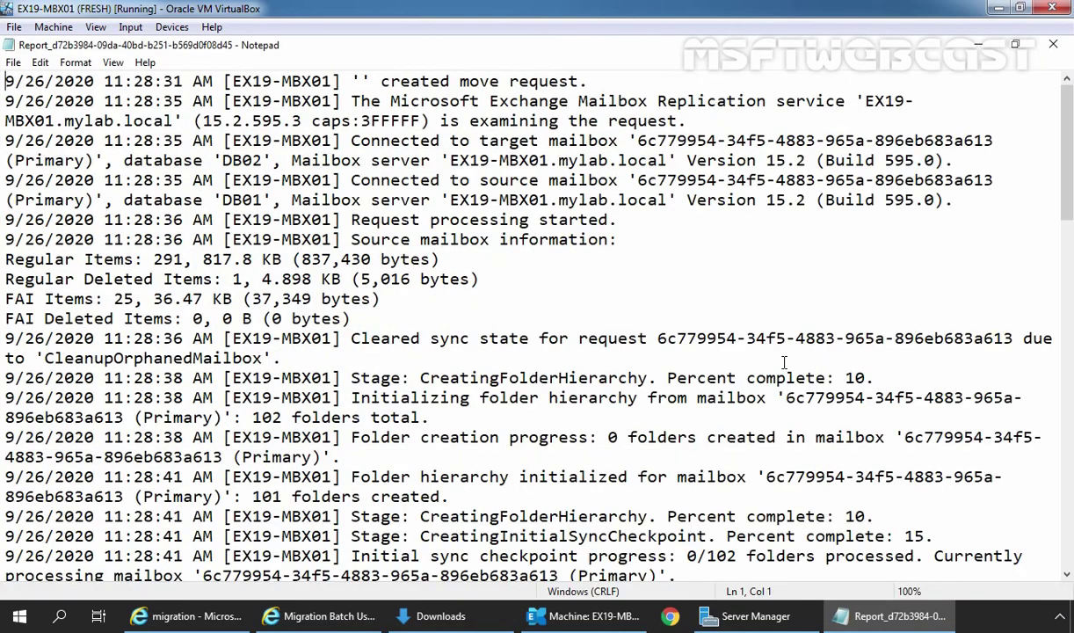
pyautogui.scroll(-15, 784, 362)
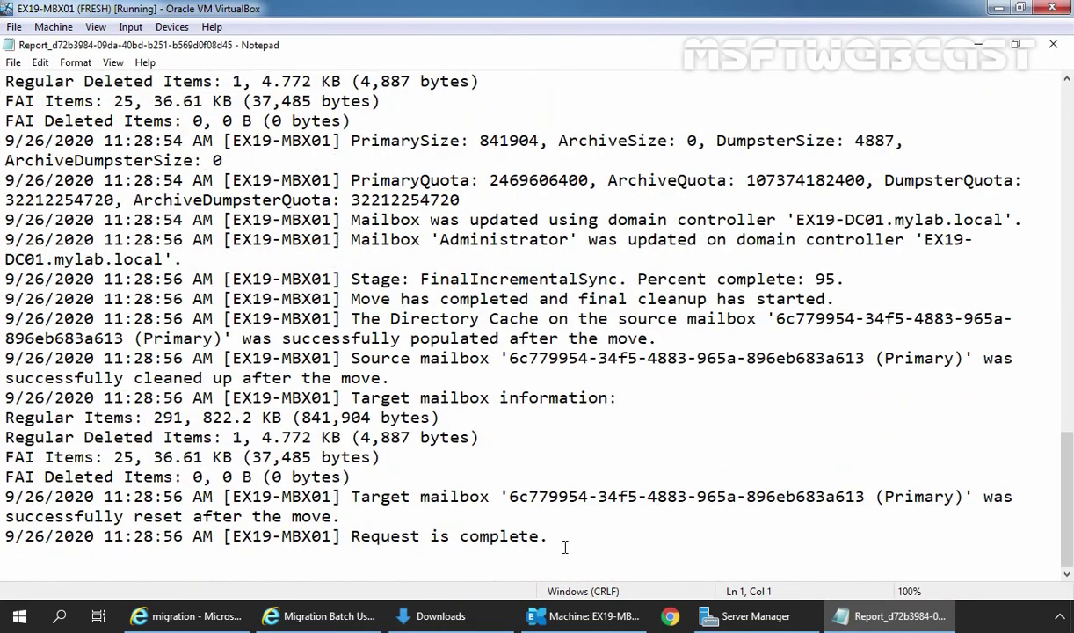
pyautogui.moveTo(565, 546); pyautogui.dragTo(5, 538)
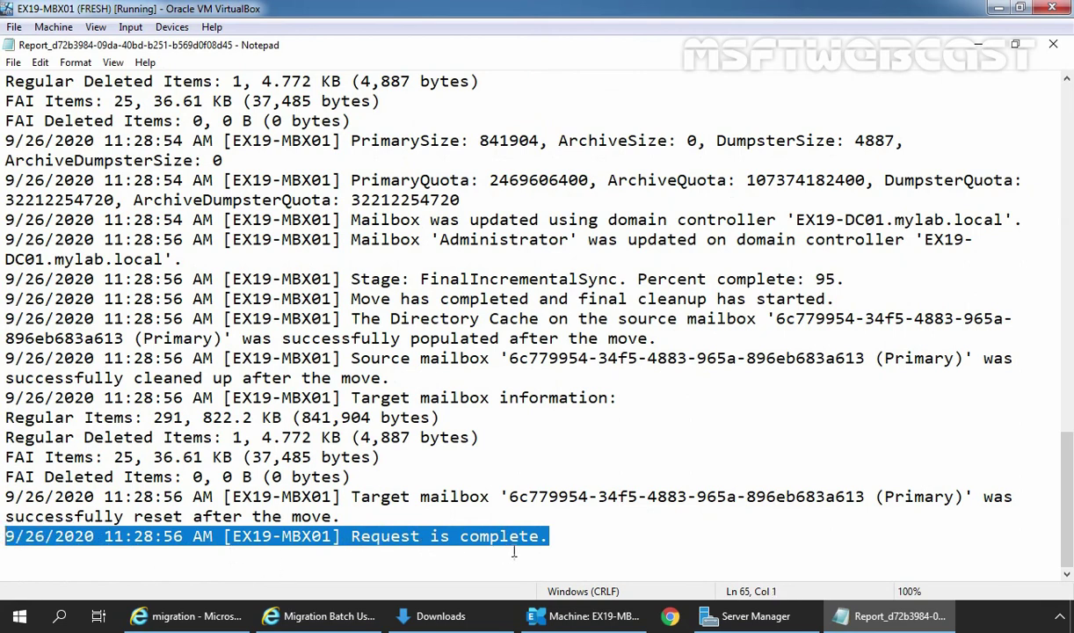
pyautogui.click(1053, 50)
# - Return to the mailboxes list and confirm the Administrator mailbox now shows database DB02
pyautogui.click(980, 48)
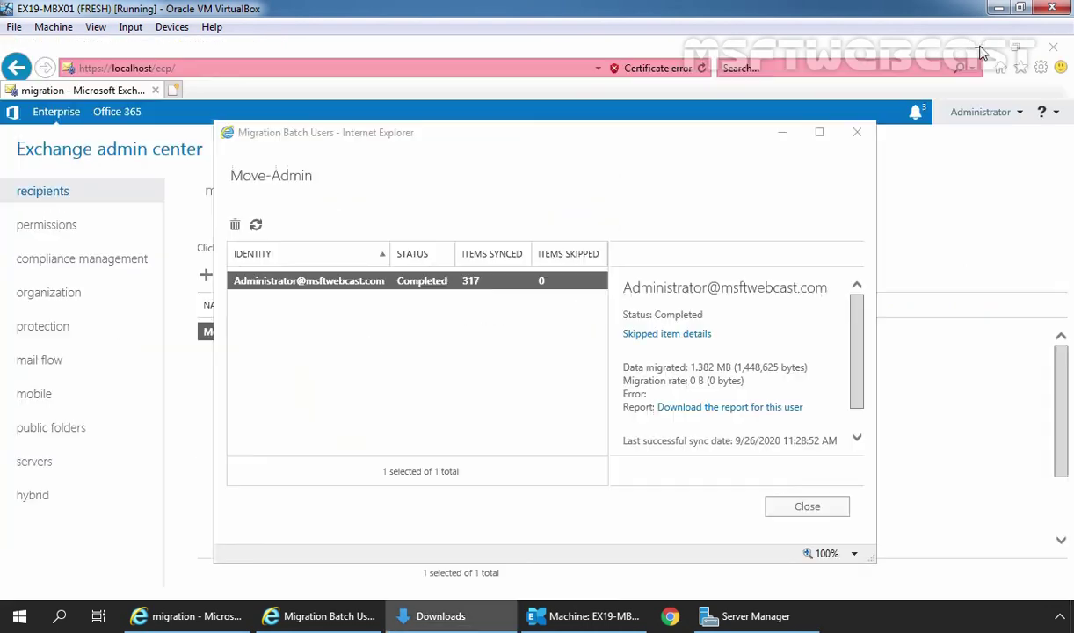
pyautogui.click(806, 510)
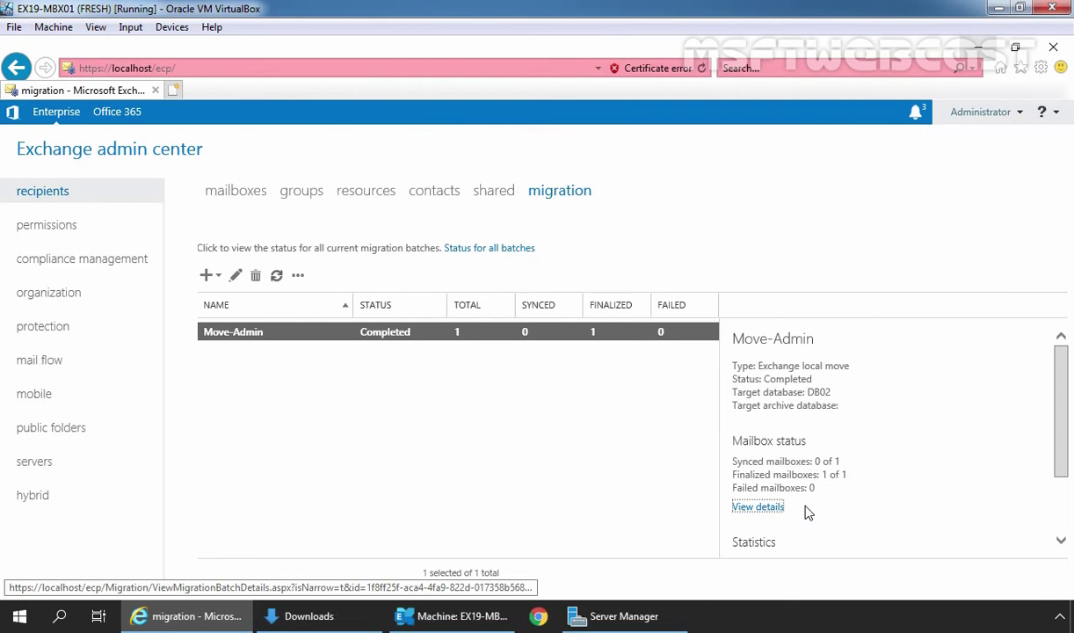
pyautogui.click(247, 198)
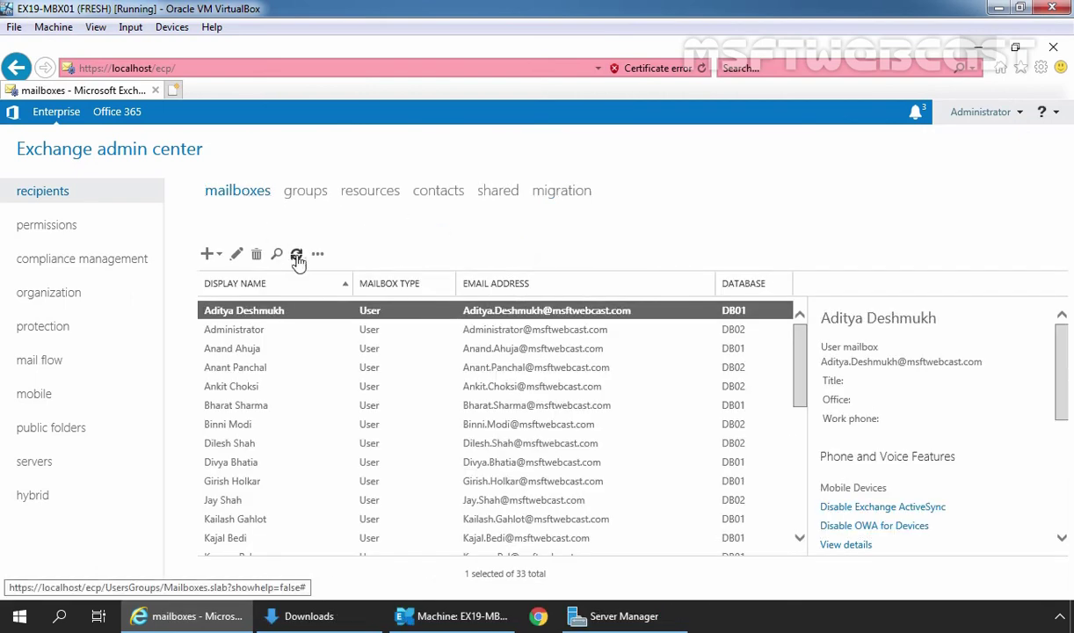
pyautogui.click(230, 328)
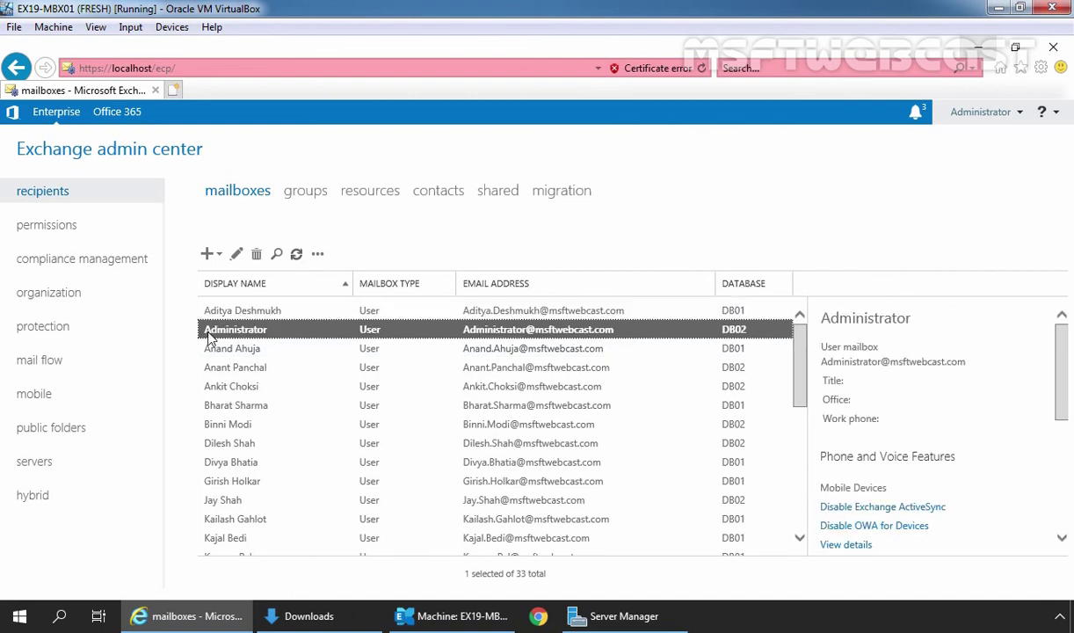